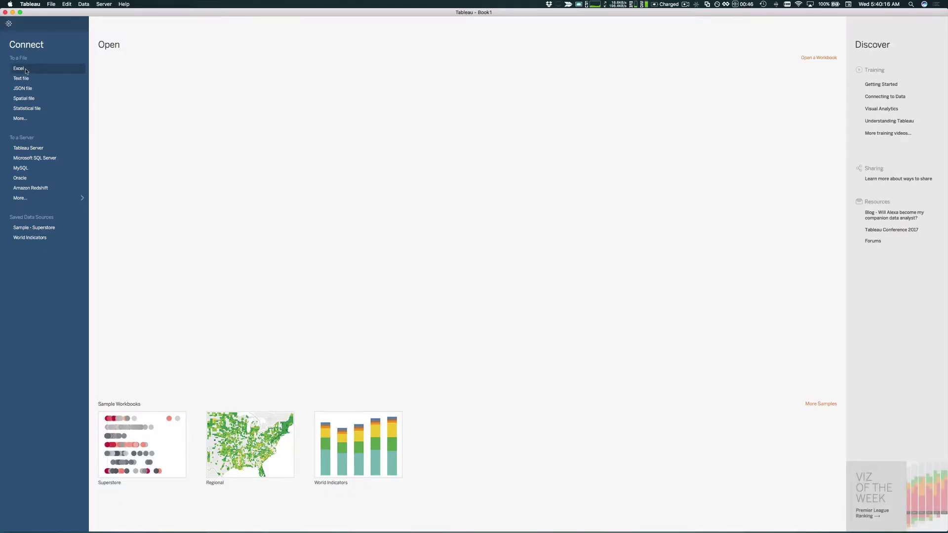
- Connect Tableau to the superstore_data.xlsx Excel workbook as the data source
click(19, 69)
click(412, 143)
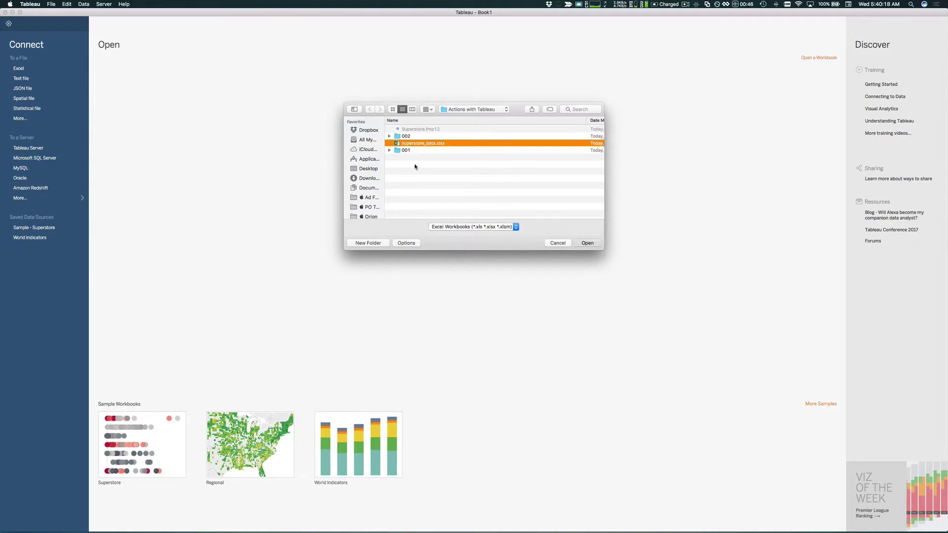
key(Return)
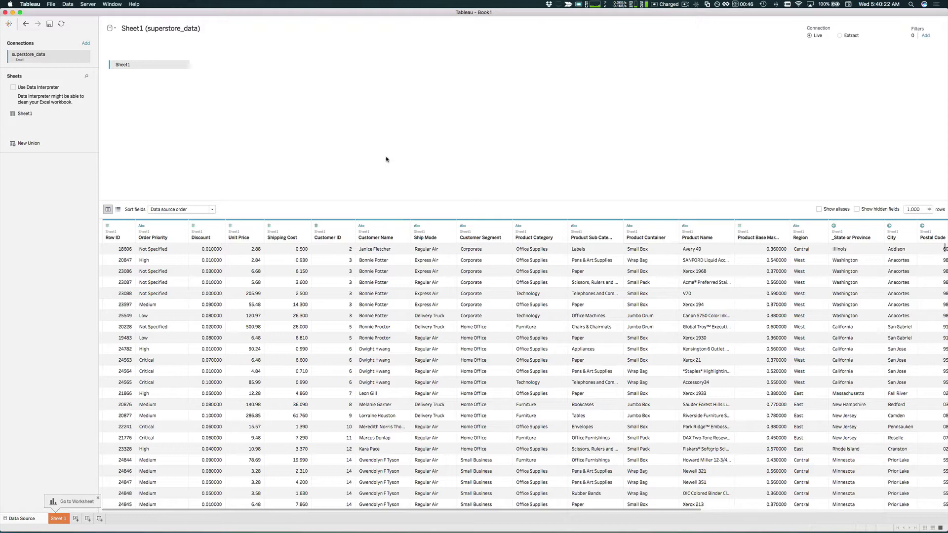
- On Sheet 1, create calculated field URL_product_cateogry from the pasted fmp:// FileMaker URL formula
click(65, 500)
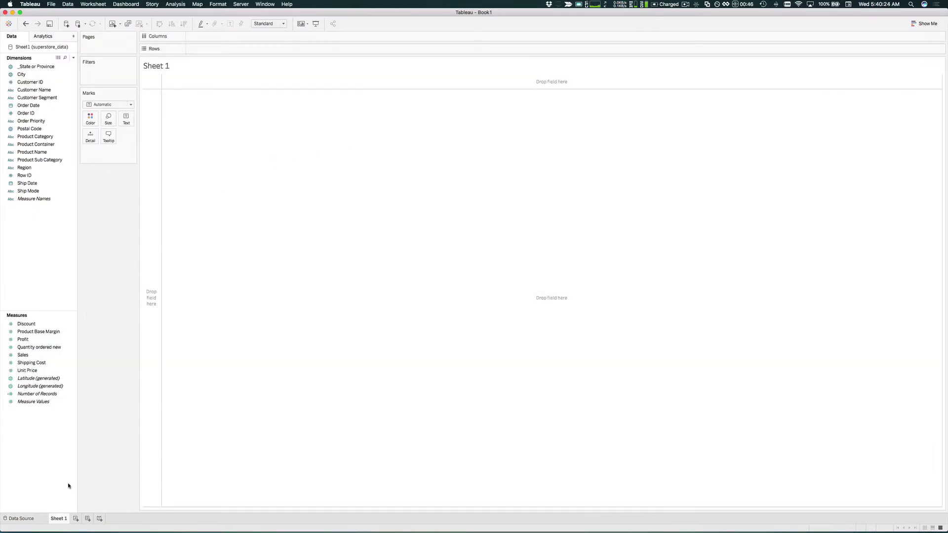
click(73, 59)
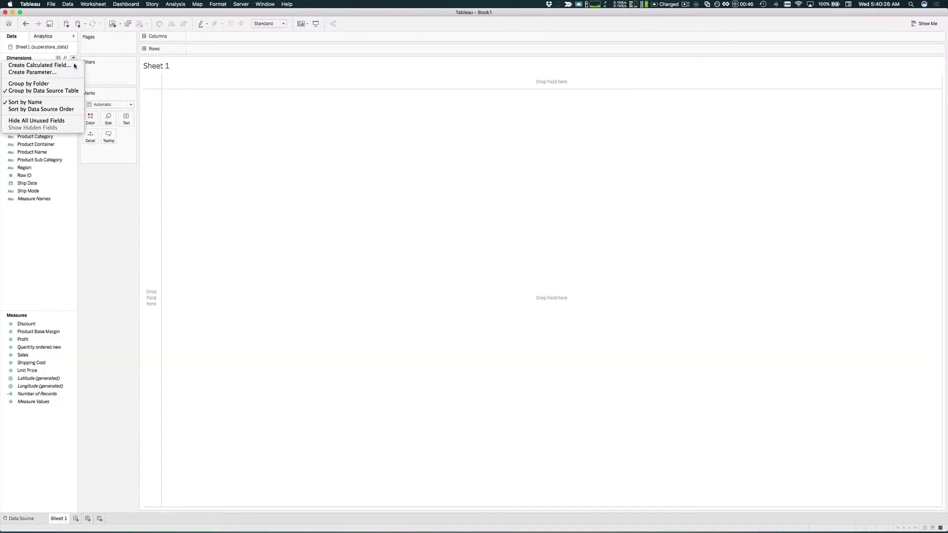
click(73, 65)
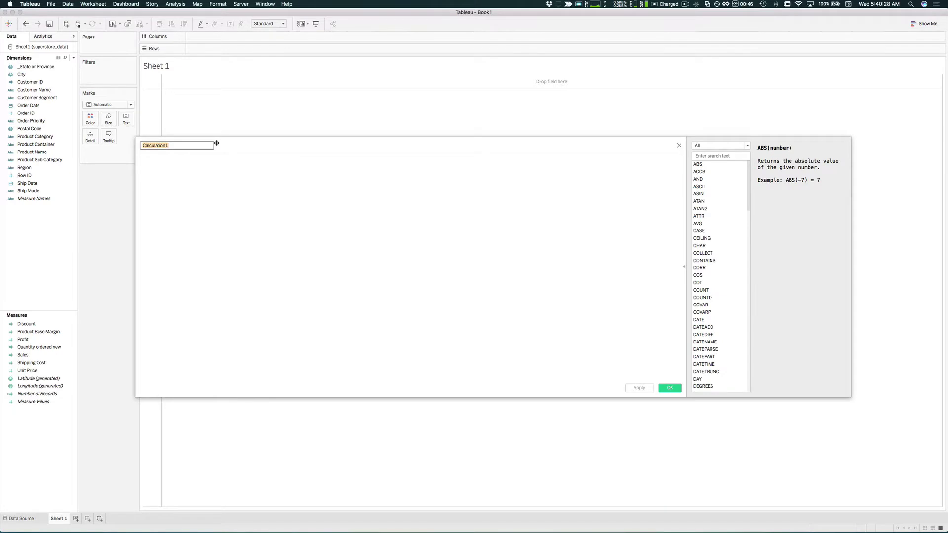
text(UR)
text(L_product)
text(_cateogry)
click(221, 167)
key(super+v)
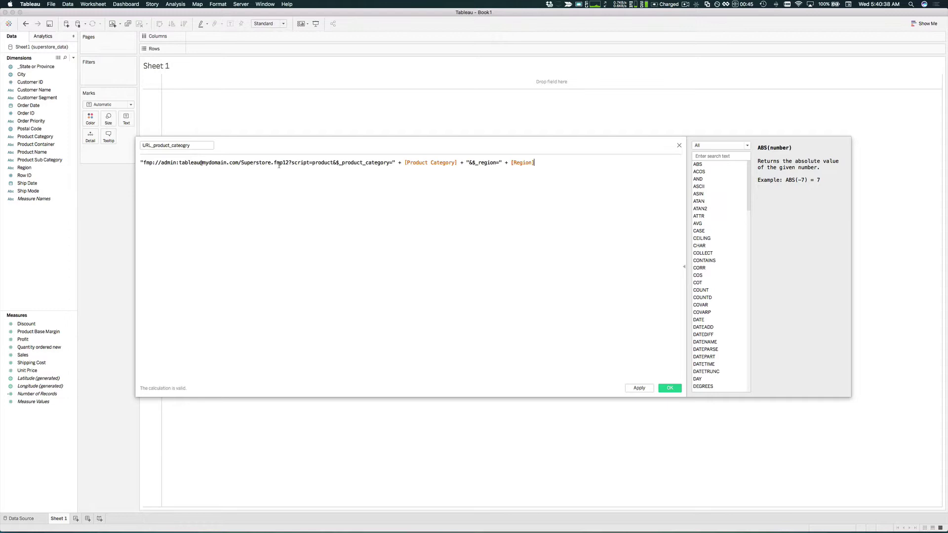
drag(236, 163, 217, 162)
click(671, 388)
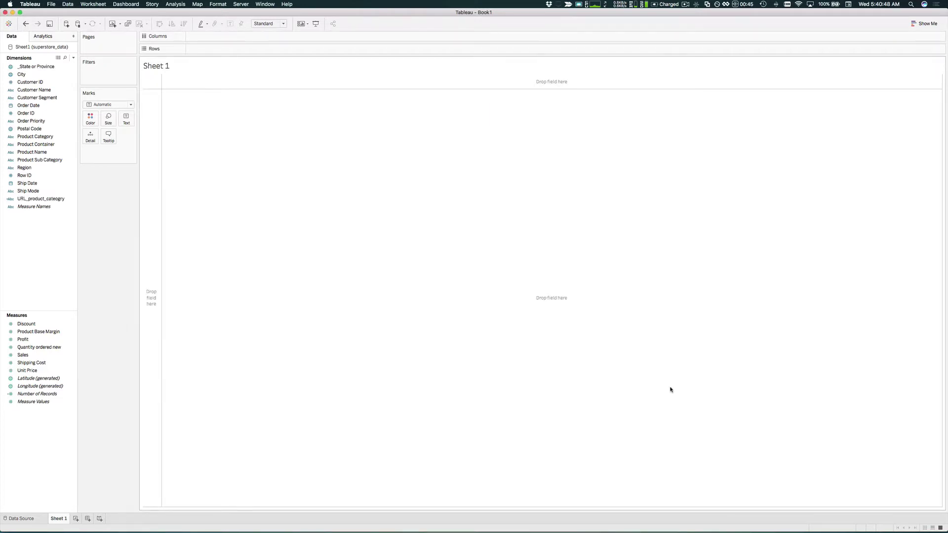
- Put Region on Columns and SUM(Sales) on Rows, with Product Category on Color
click(71, 112)
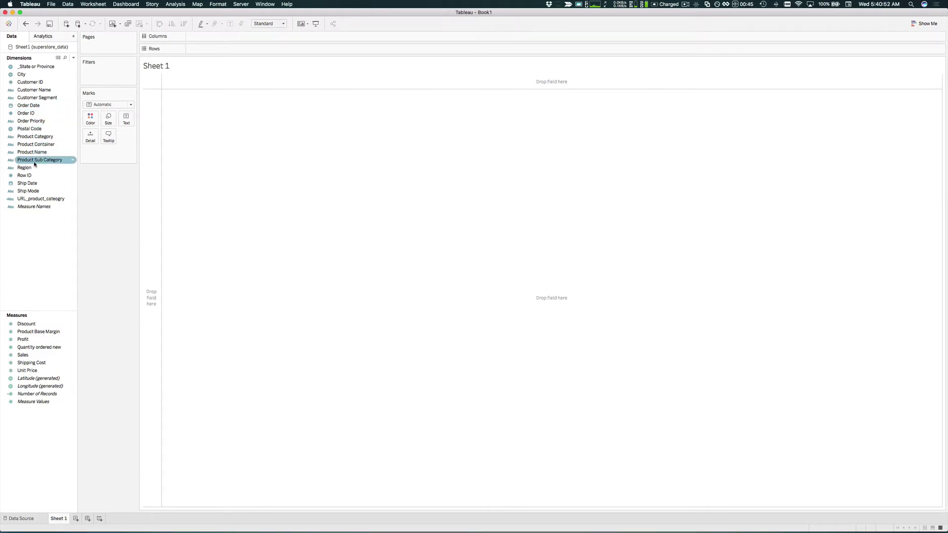
drag(69, 167, 196, 36)
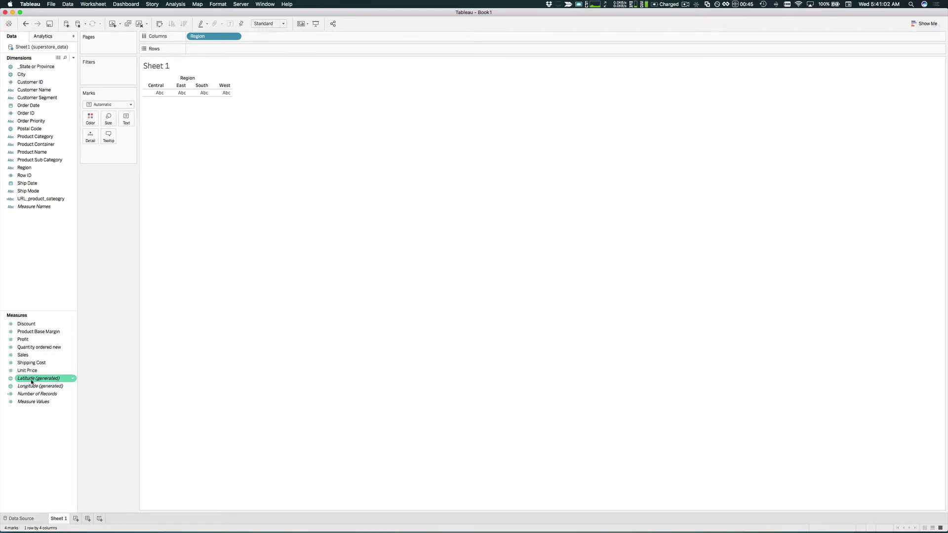
drag(28, 355, 204, 48)
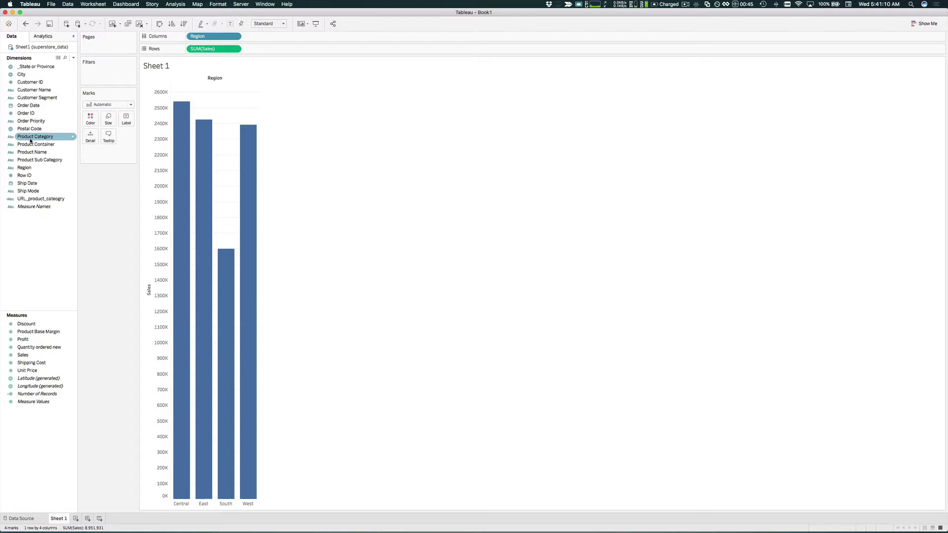
drag(30, 140, 87, 120)
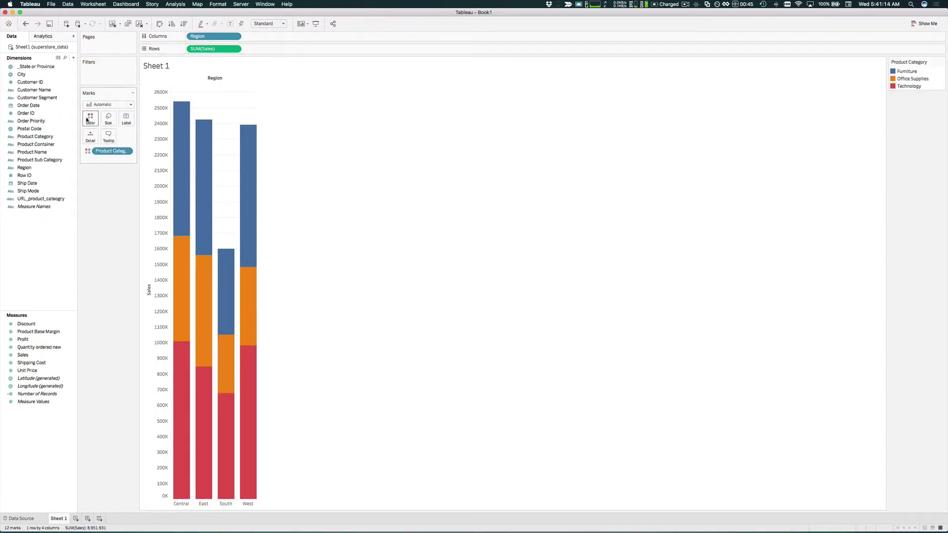
mouse_move(191, 145)
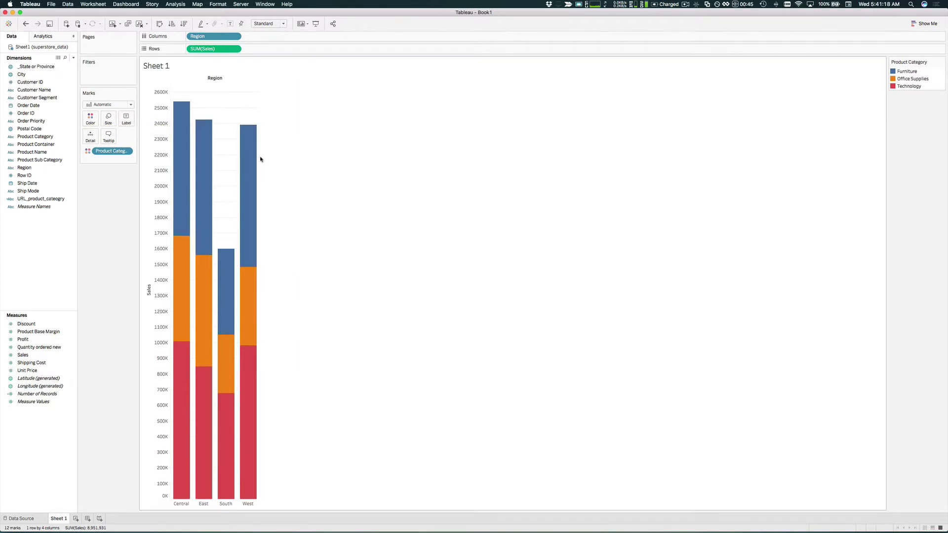
mouse_move(259, 159)
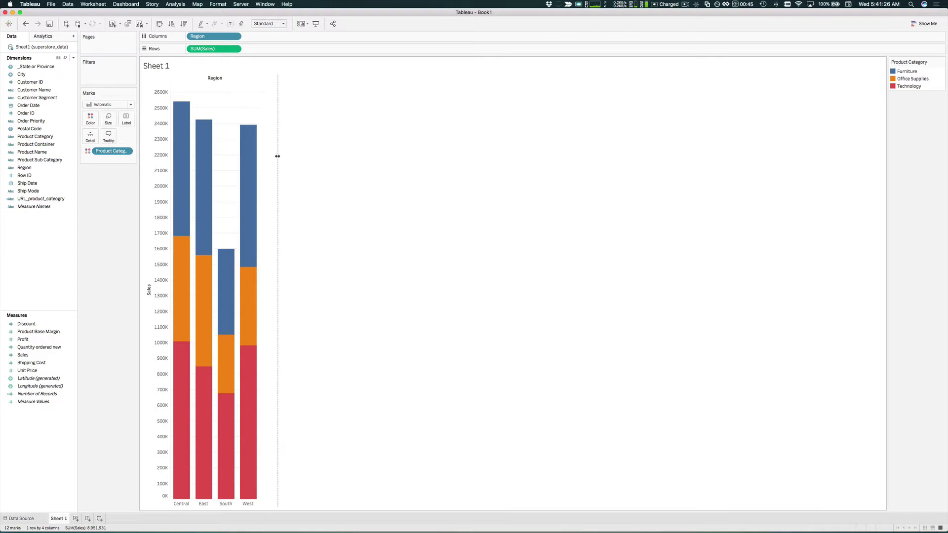
- Drag the chart pane's right edge outward twice so the four region bars widen
drag(278, 156, 322, 155)
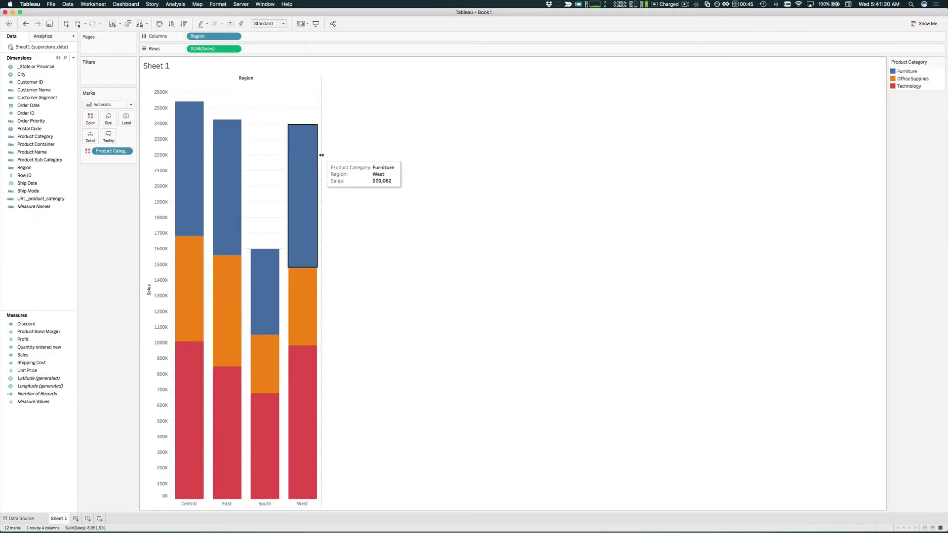
drag(322, 155, 409, 152)
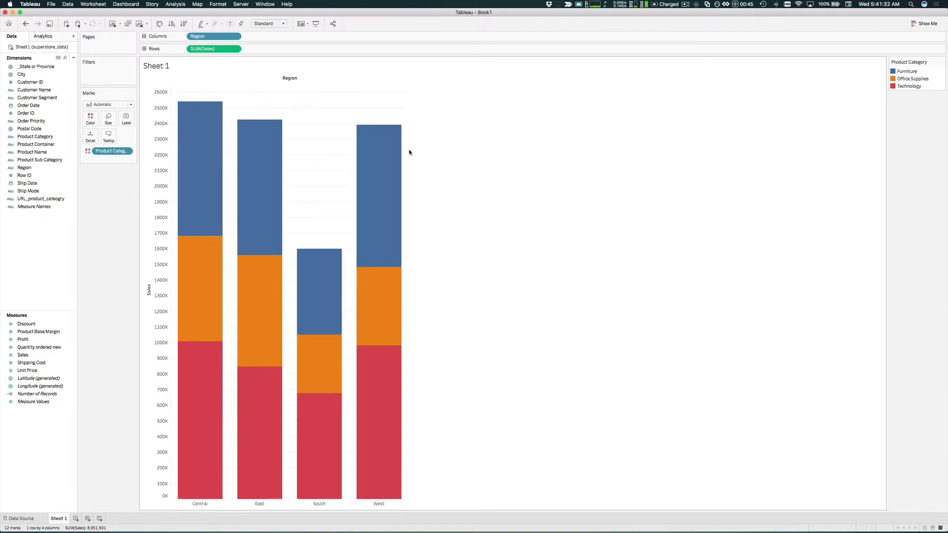
- Put Number of Records on Label and URL_product_category on Tooltip in the Marks card
click(75, 137)
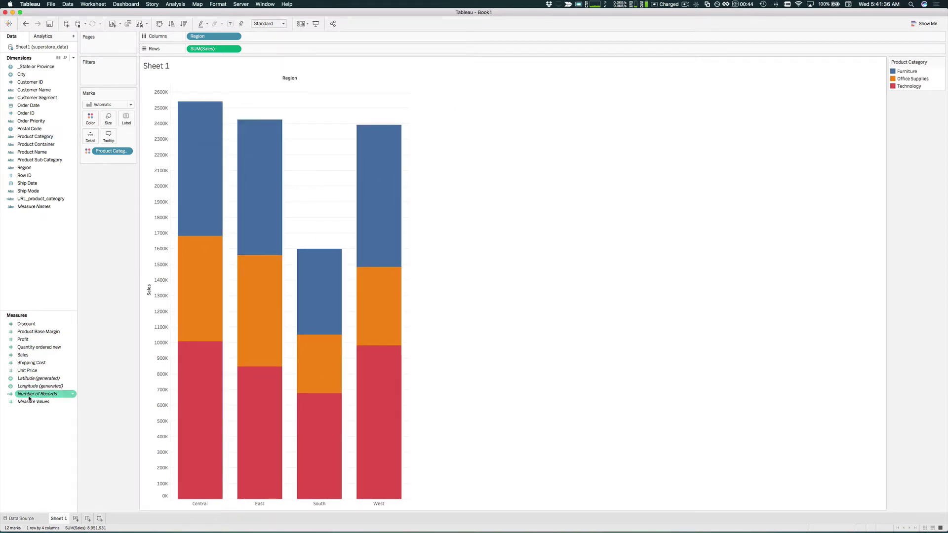
drag(32, 397, 127, 123)
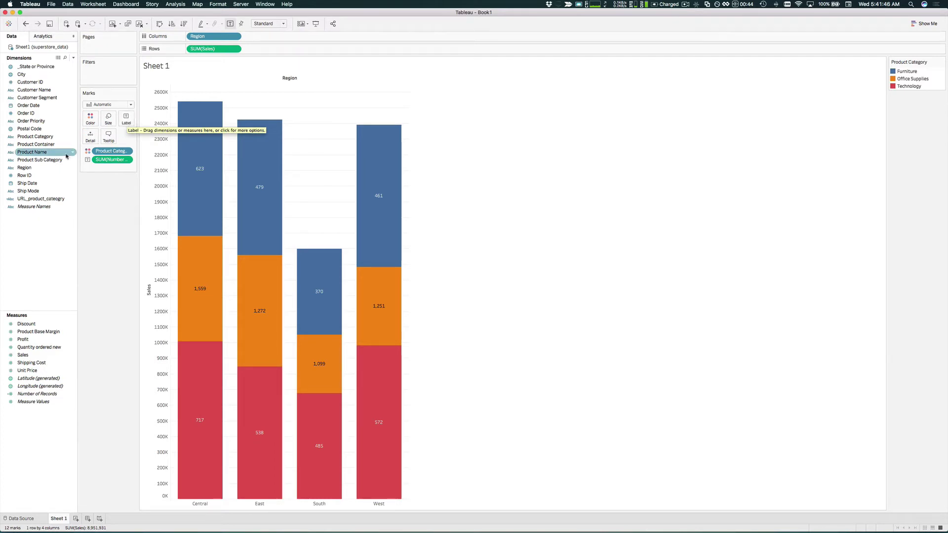
drag(37, 198, 104, 139)
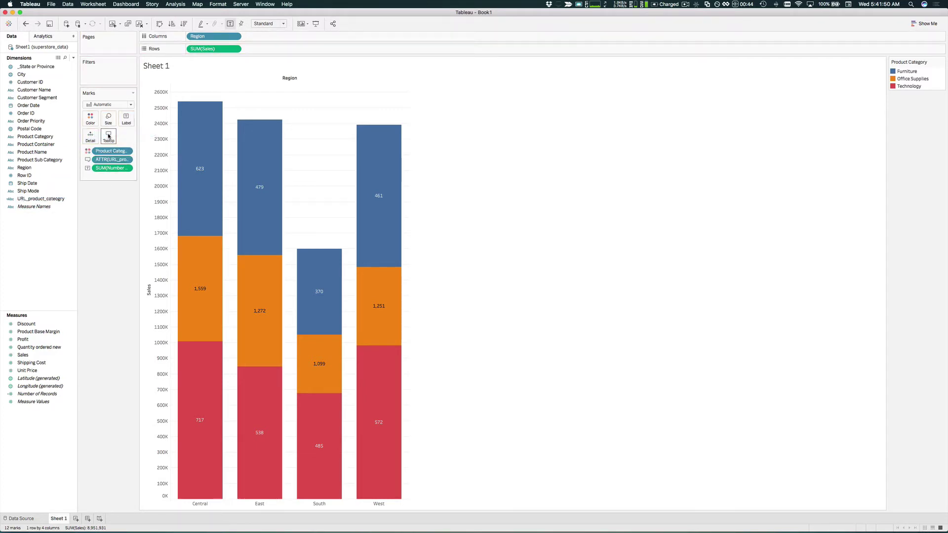
click(125, 160)
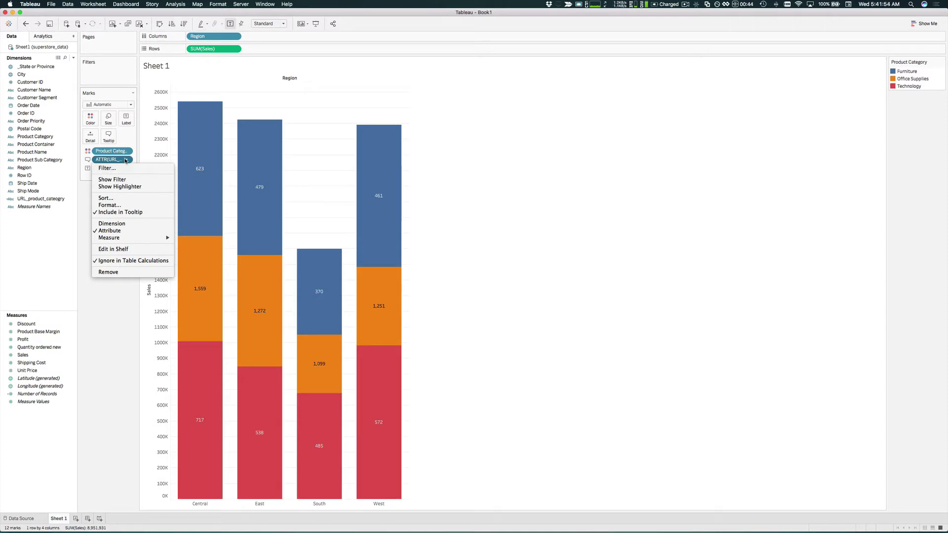
click(112, 142)
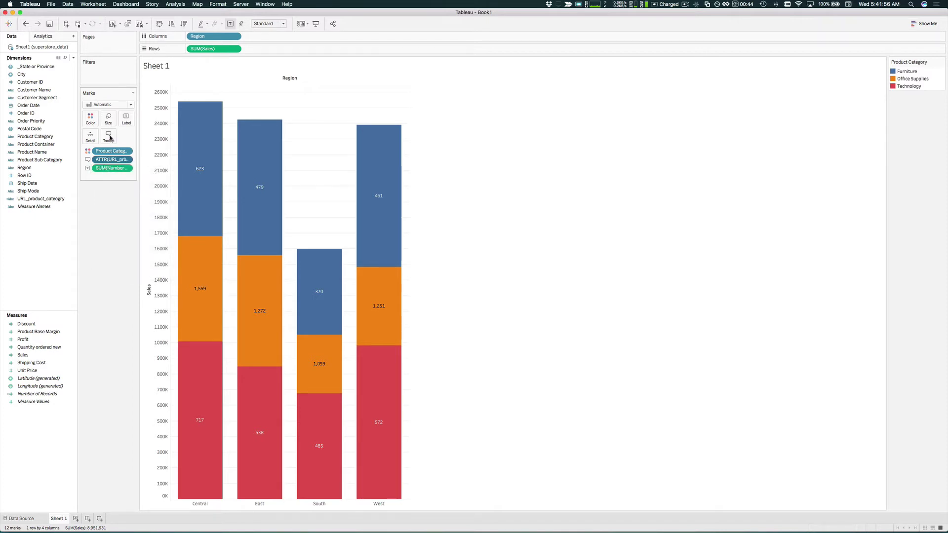
- Edit the tooltip so its Link line reads 'Click to view records in FileMaker'
click(110, 139)
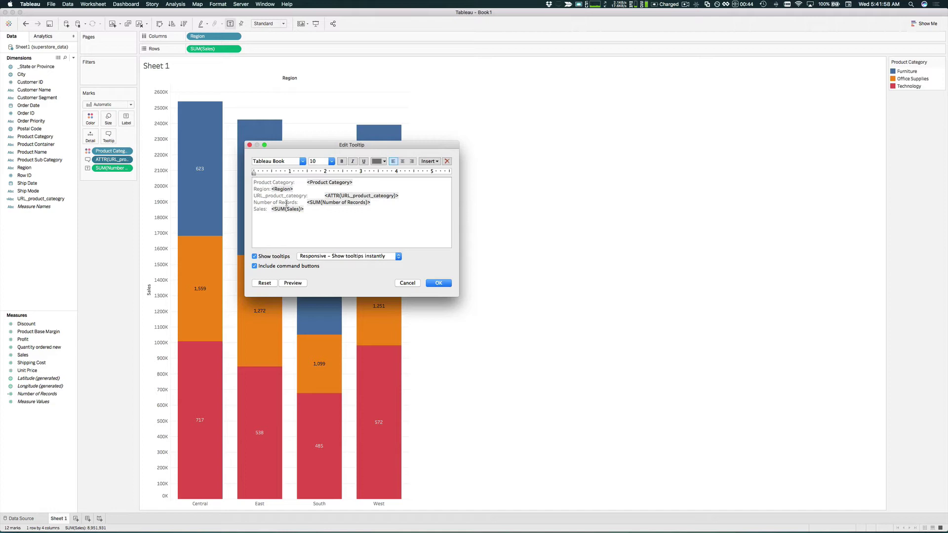
double_click(328, 195)
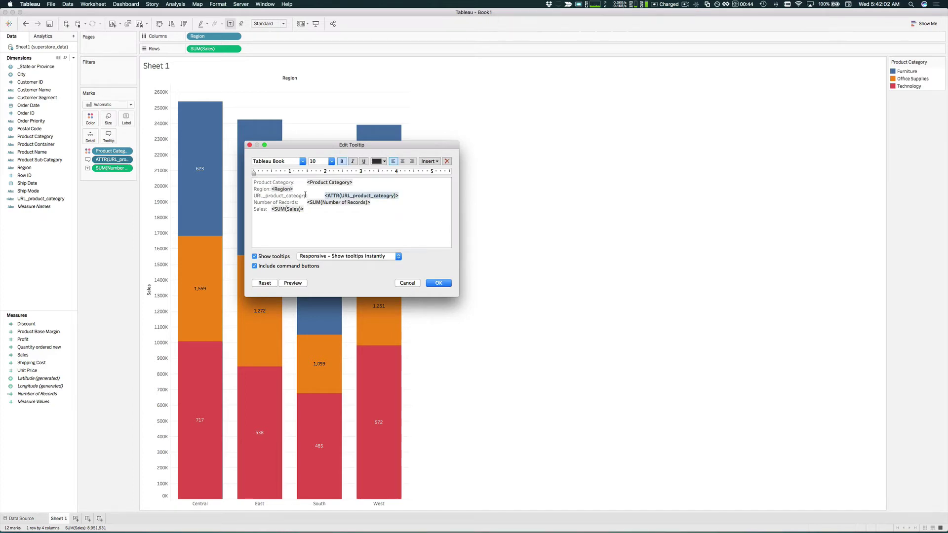
drag(306, 196, 252, 196)
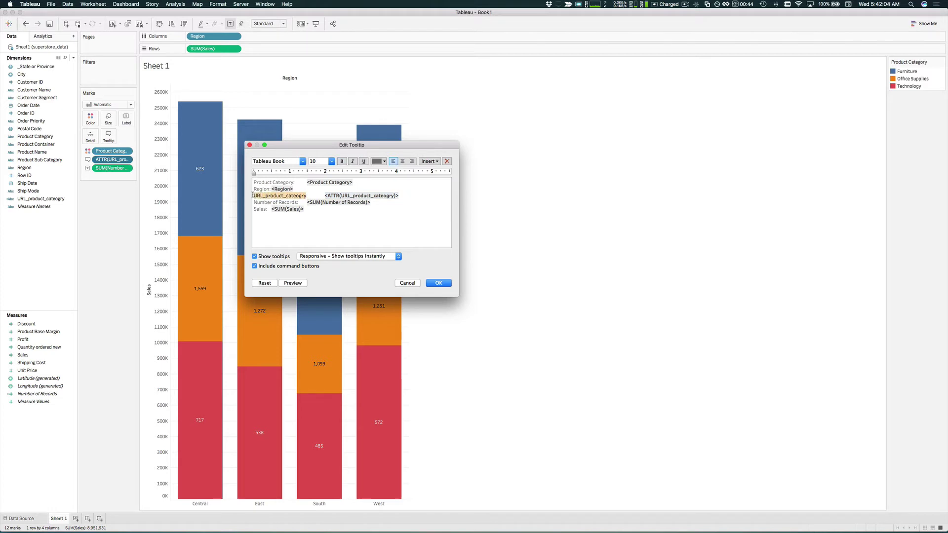
text(L:)
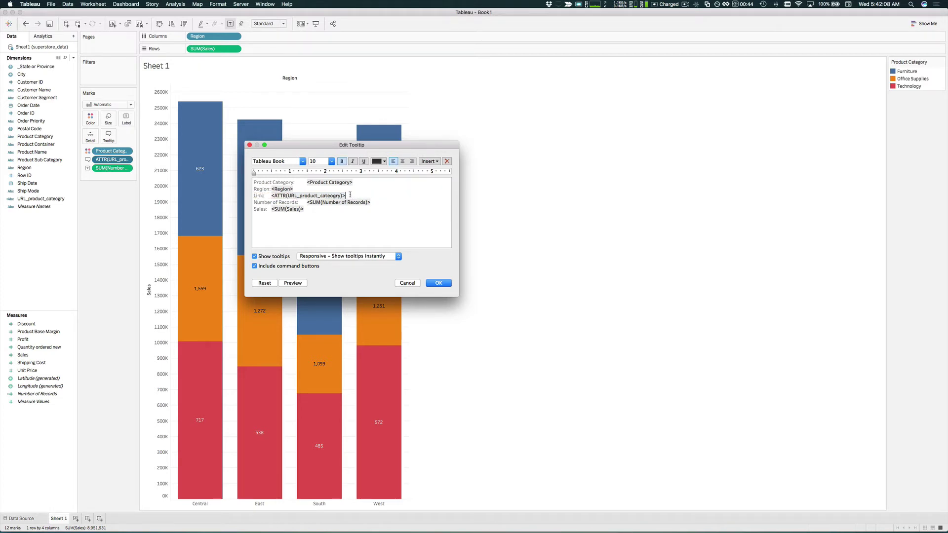
drag(344, 195, 271, 195)
click(352, 197)
text(Click to vierw)
key(BackSpace)
key(BackSpace)
text(ew rec)
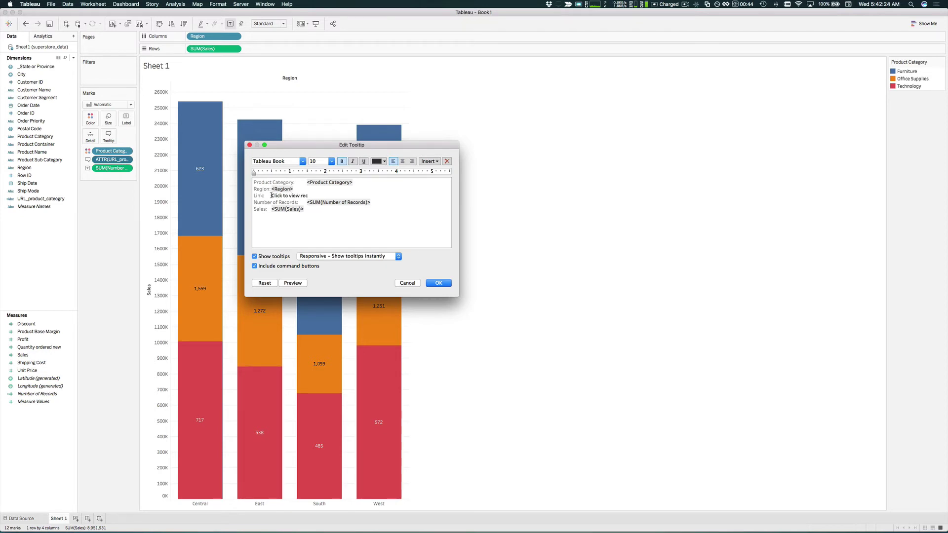
text(ords in FileMaker)
click(438, 284)
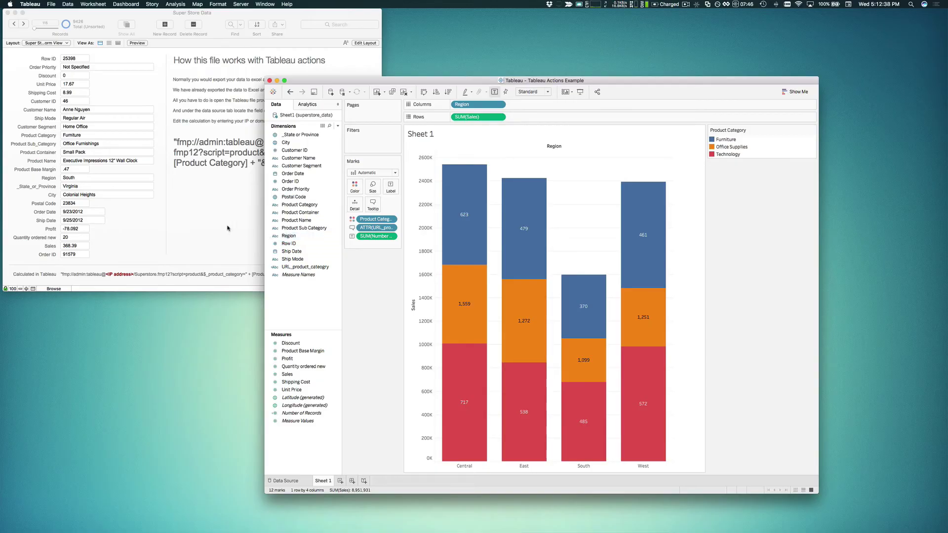
- Switch to the FileMaker database and open the Script Workspace from the Scripts menu
click(229, 229)
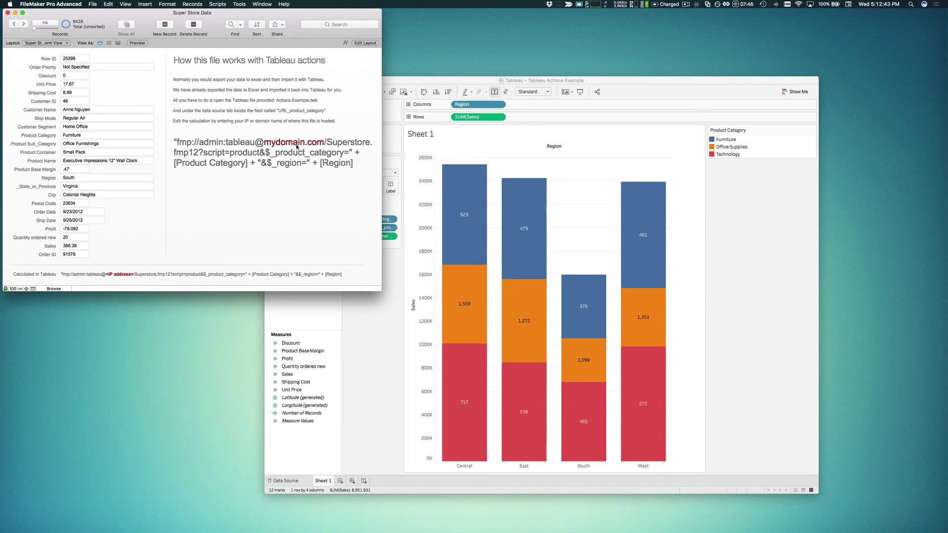
click(206, 3)
click(225, 12)
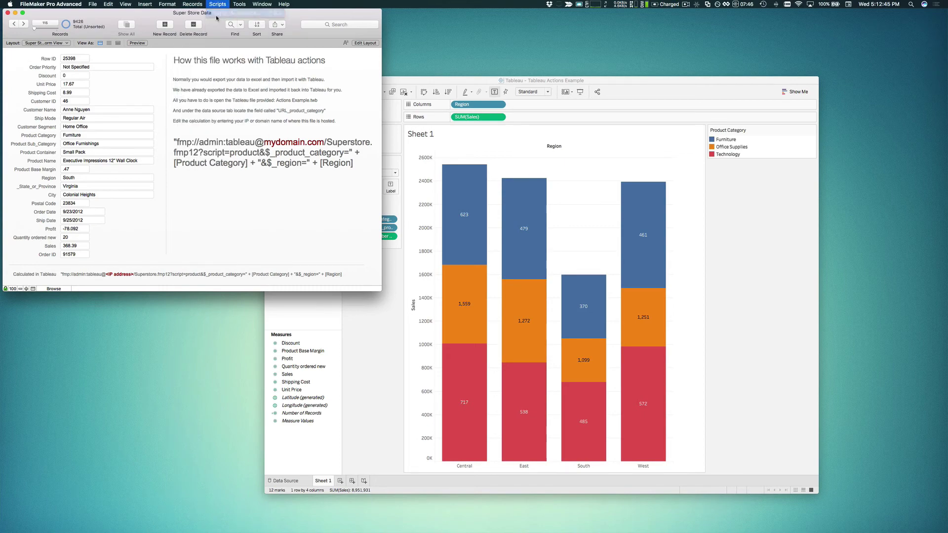
- Review the product script's Param In, Product Category/Region Set Field and Perform Find steps, then close it
click(239, 69)
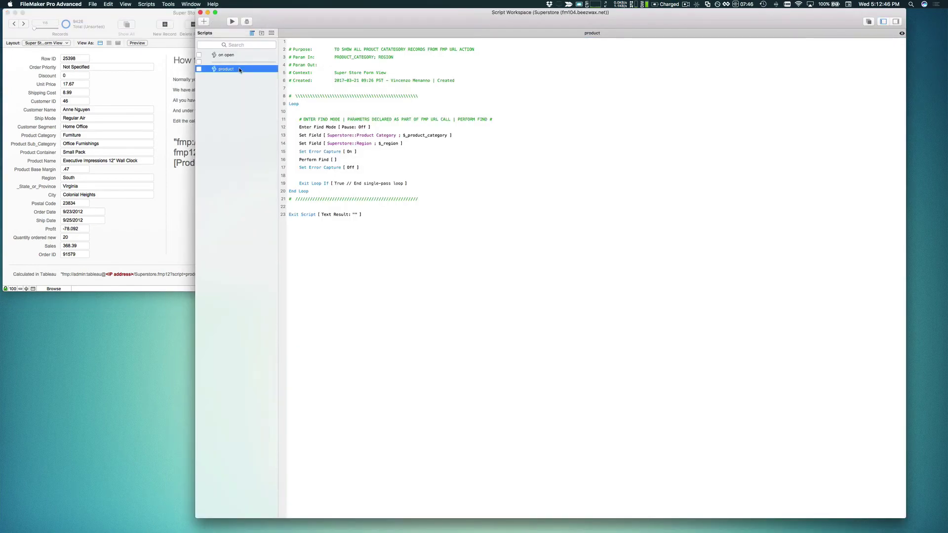
click(342, 58)
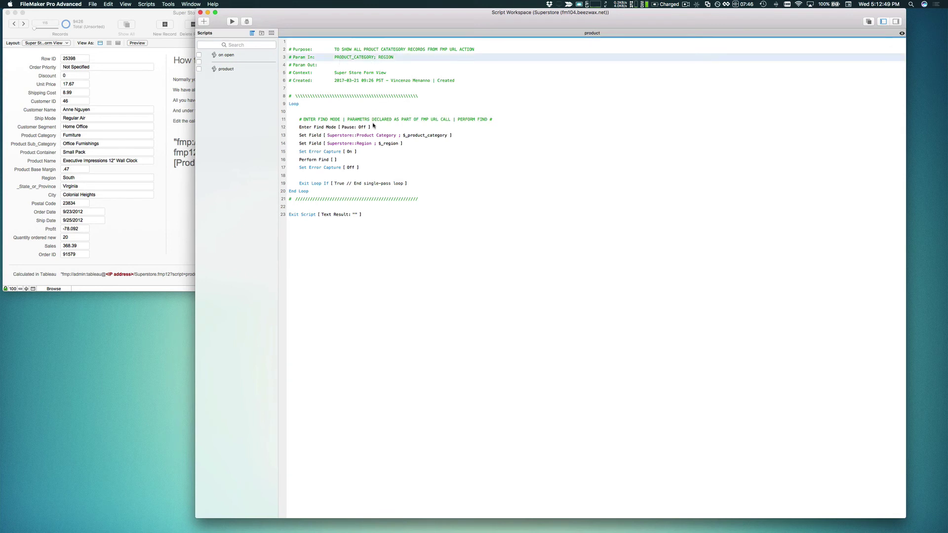
click(312, 137)
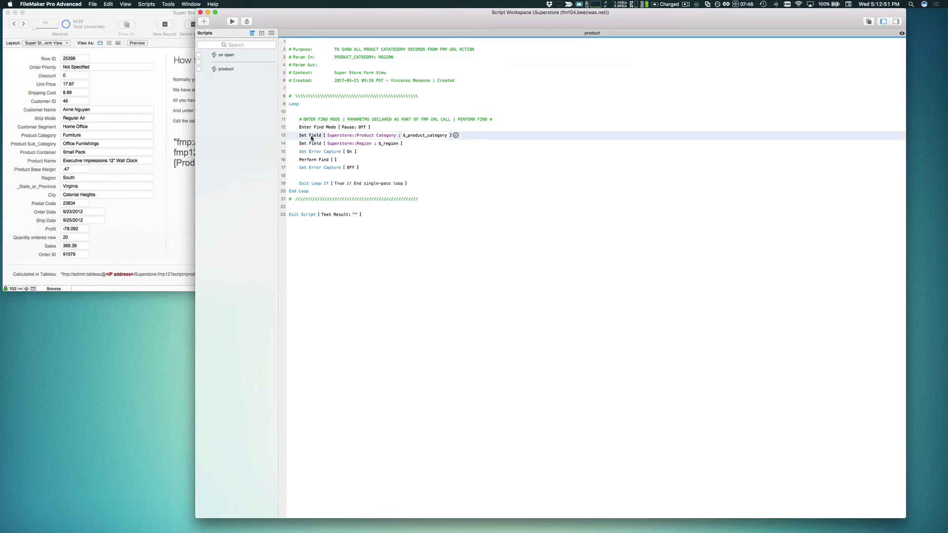
click(312, 143)
click(313, 159)
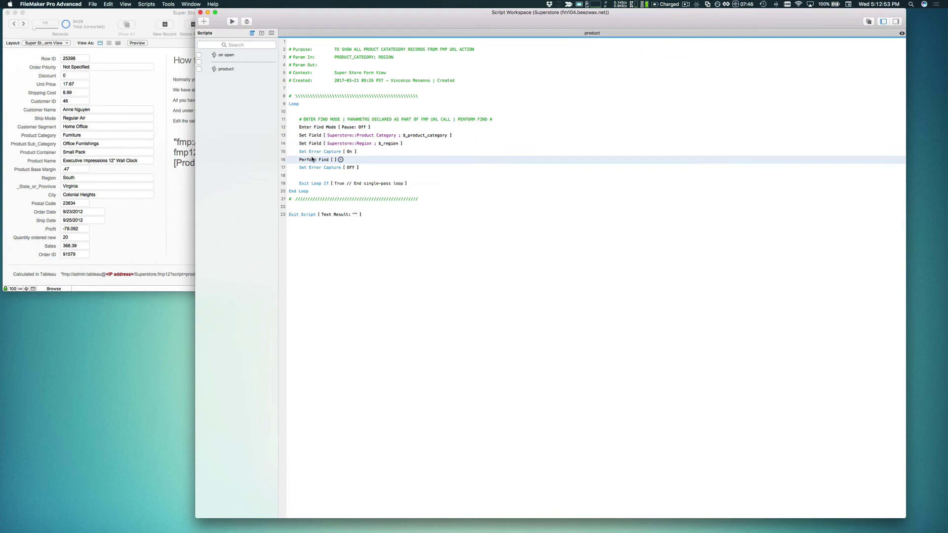
click(201, 14)
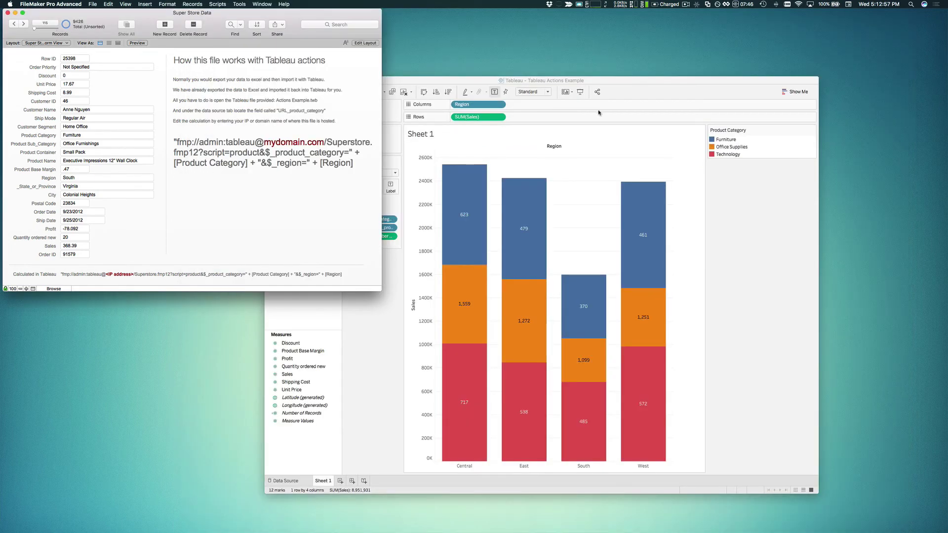
- Back in Tableau, create Dashboard 1 and drop the Sheet 1 chart onto it
click(636, 93)
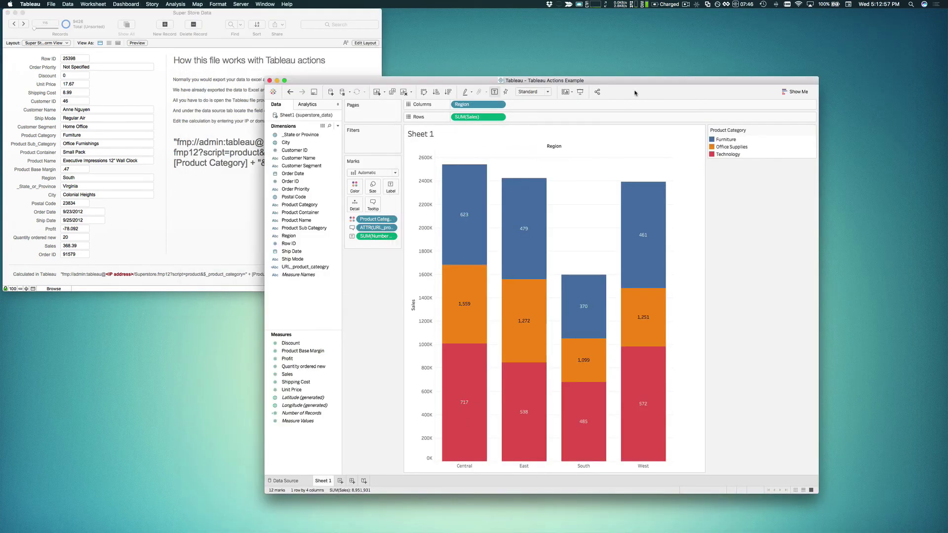
click(352, 481)
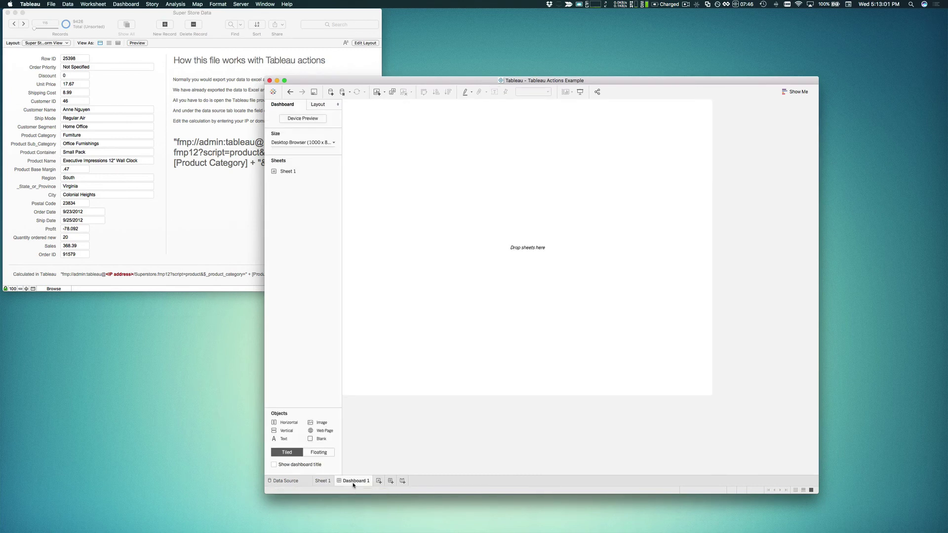
mouse_move(278, 176)
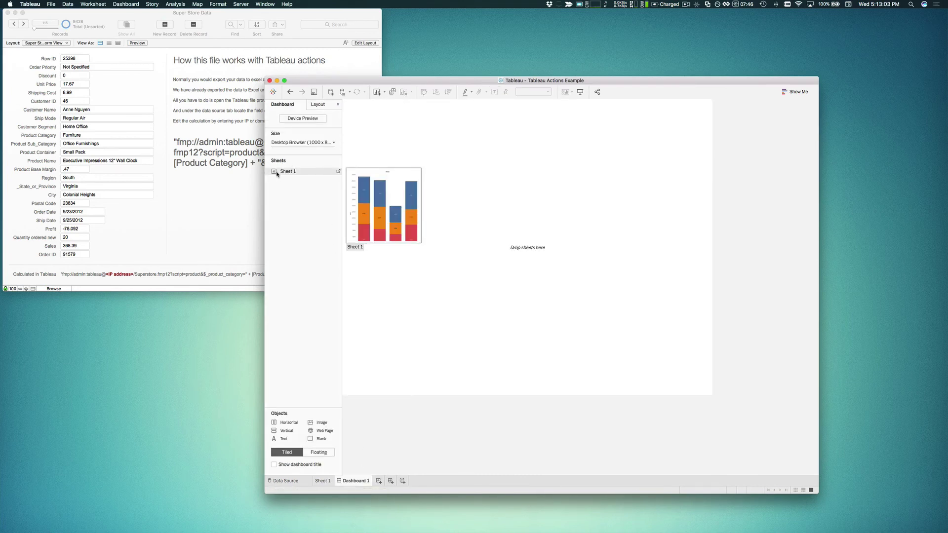
drag(277, 175, 455, 188)
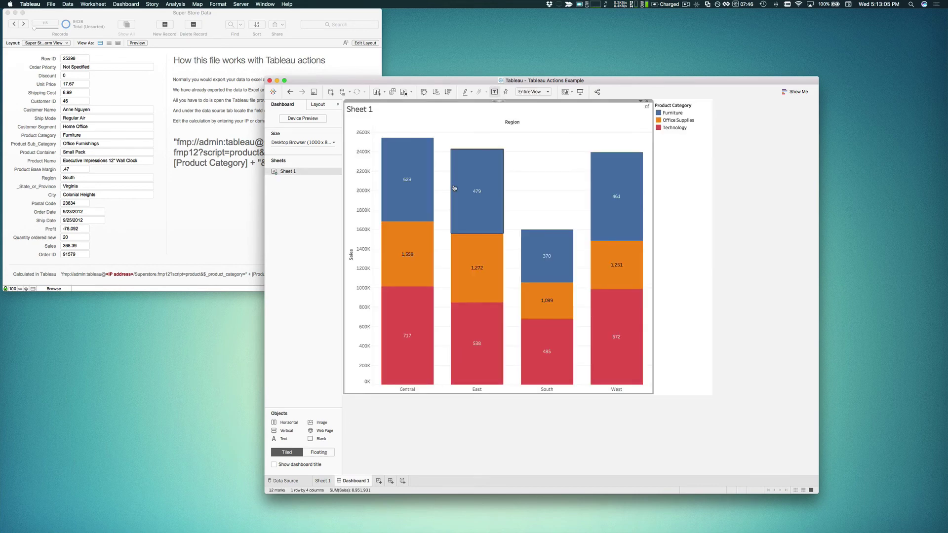
- Add URL action Hyperlink1, run on Select from Sheet 1, using ATTR(URL_product_cateogry) as URL
click(126, 4)
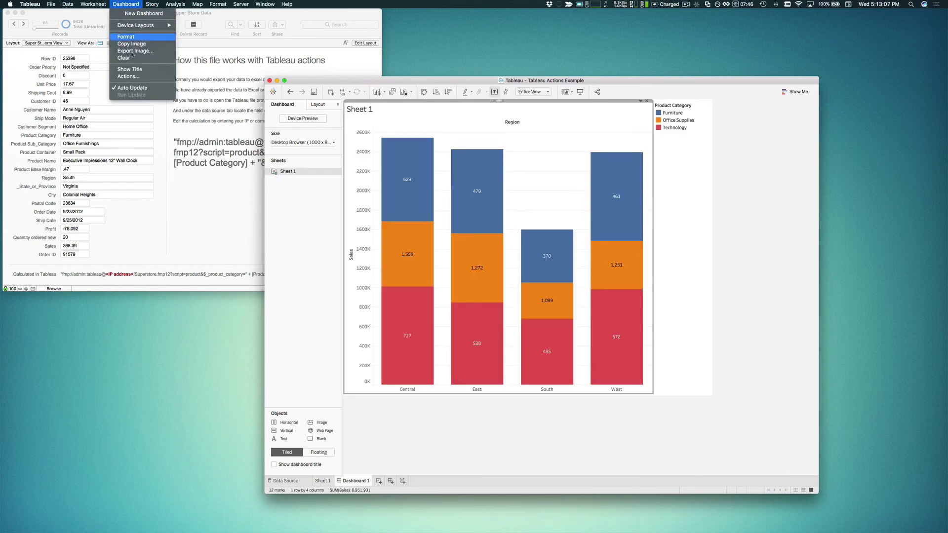
click(129, 76)
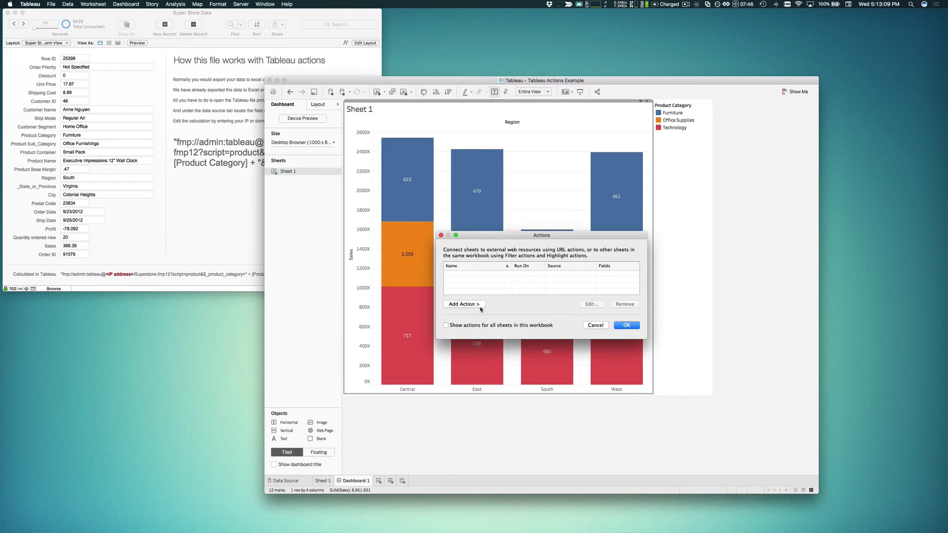
click(464, 304)
click(512, 321)
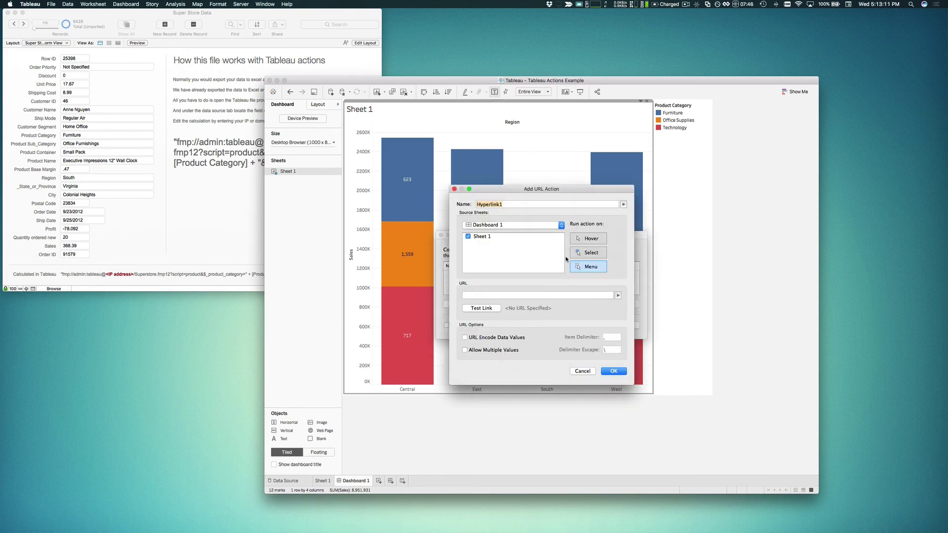
click(587, 252)
click(524, 242)
click(618, 297)
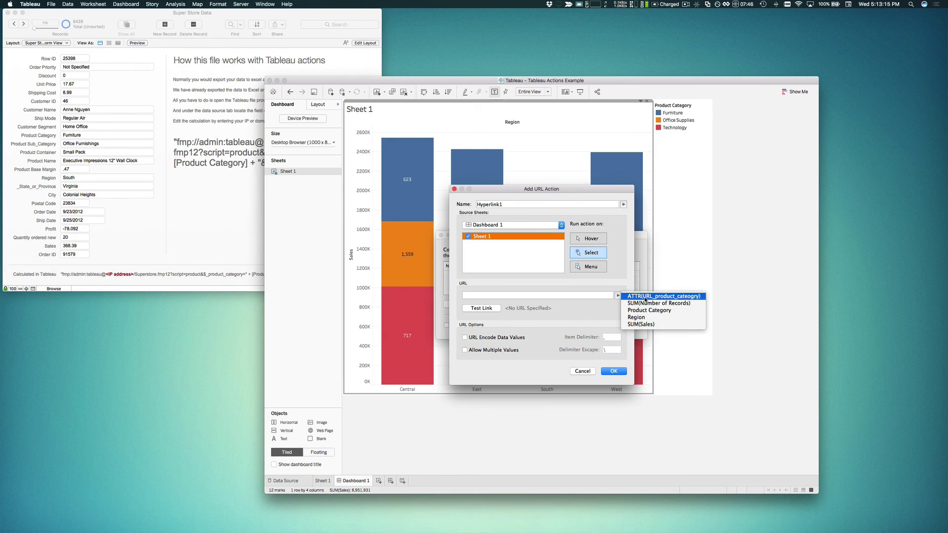
click(646, 296)
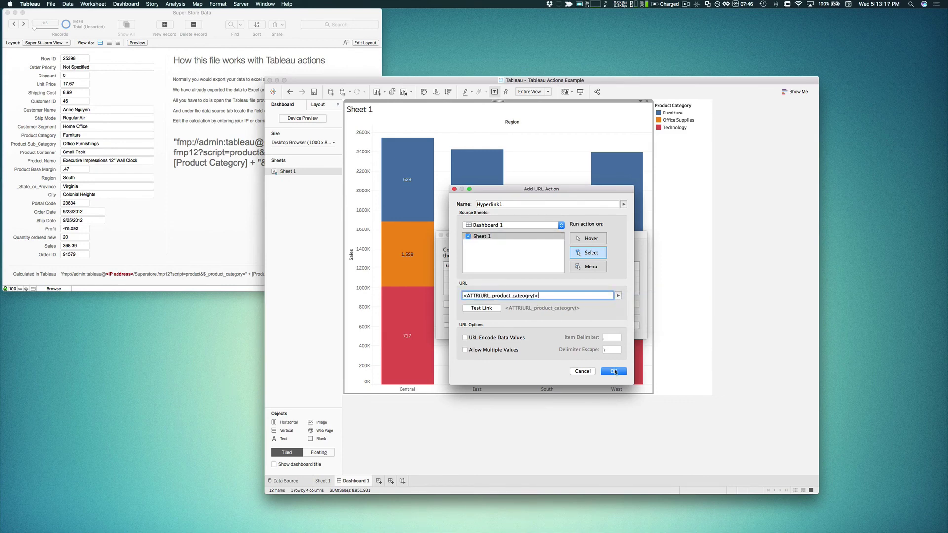
click(614, 372)
click(626, 325)
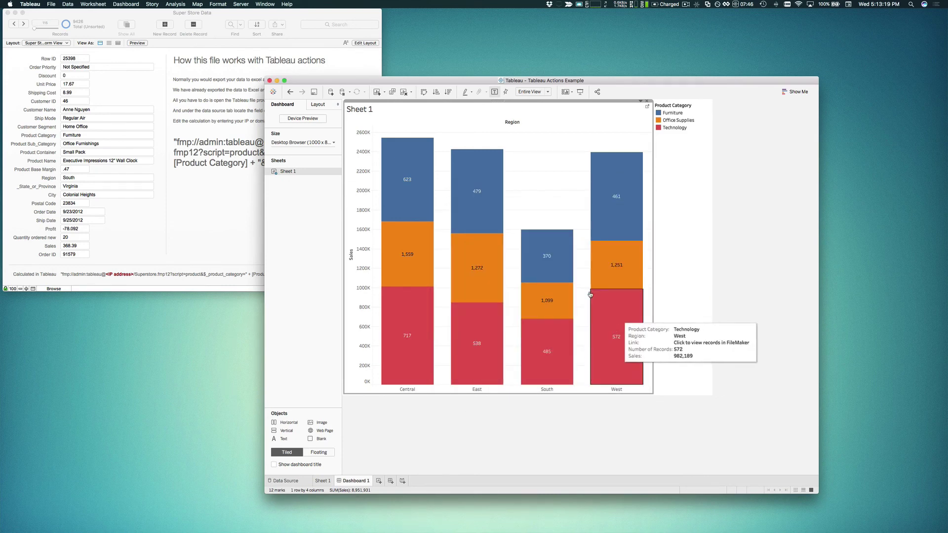
- Open FileMaker records from the East Furniture, South Furniture, East Office Supplies and Central Technology bars, ending with 717 found
mouse_move(478, 204)
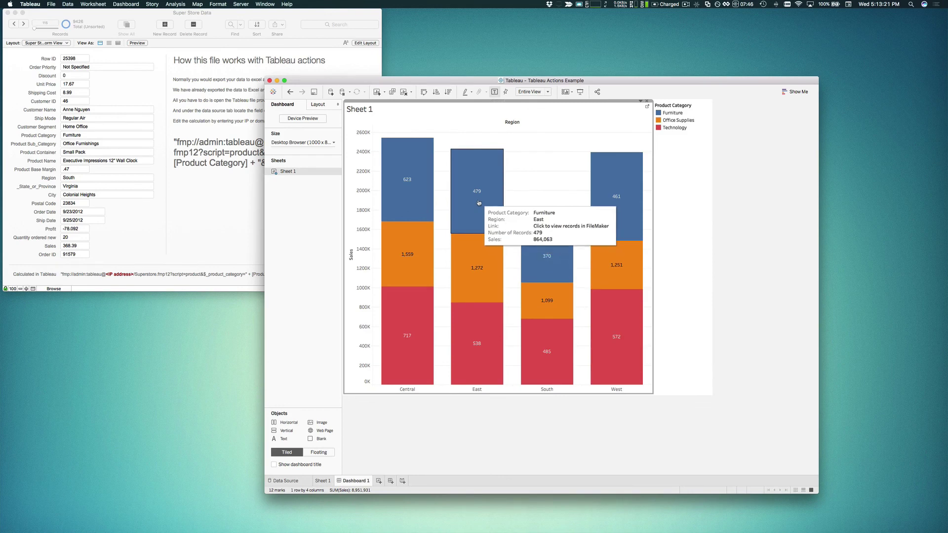
click(478, 203)
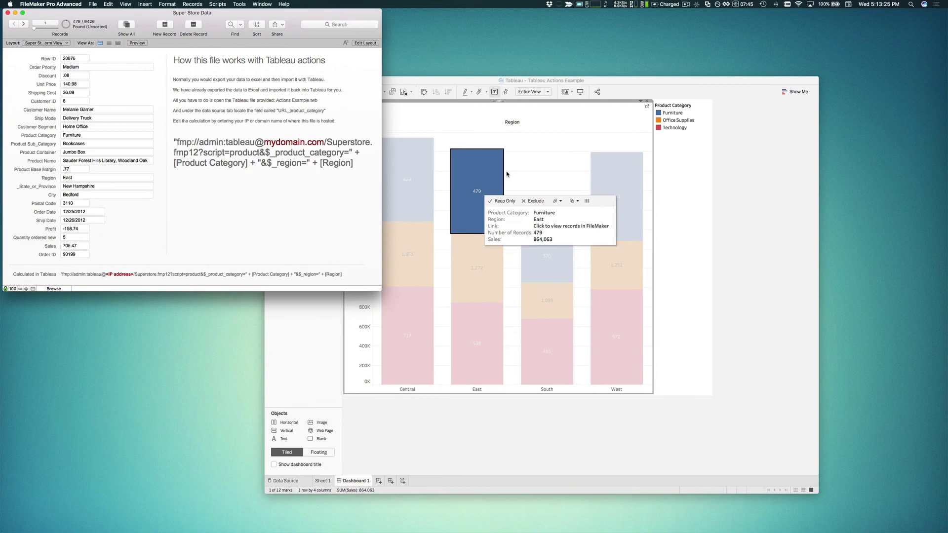
click(527, 175)
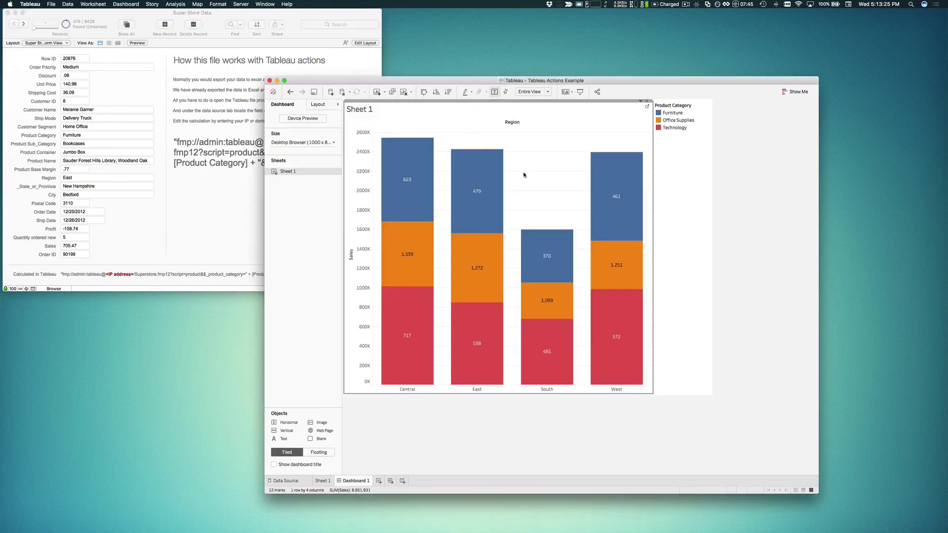
click(544, 265)
click(482, 280)
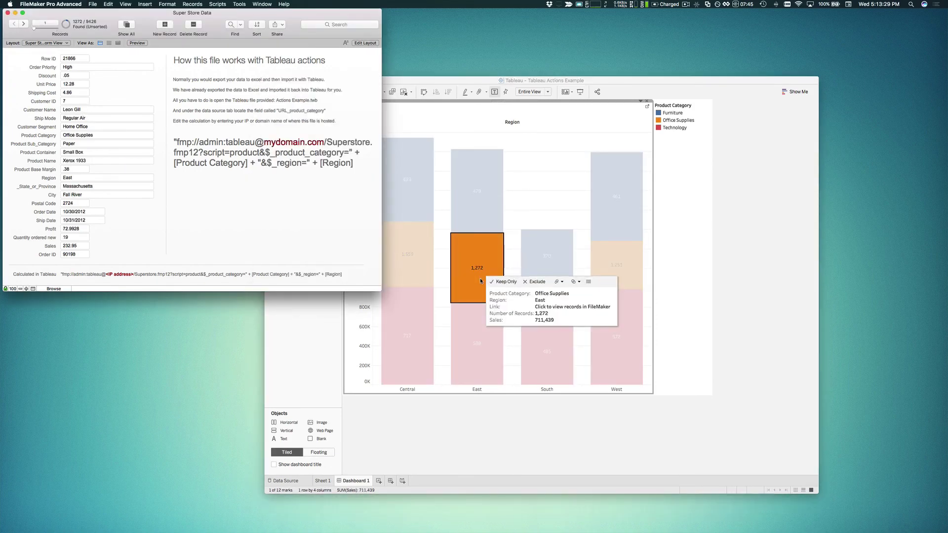
click(481, 282)
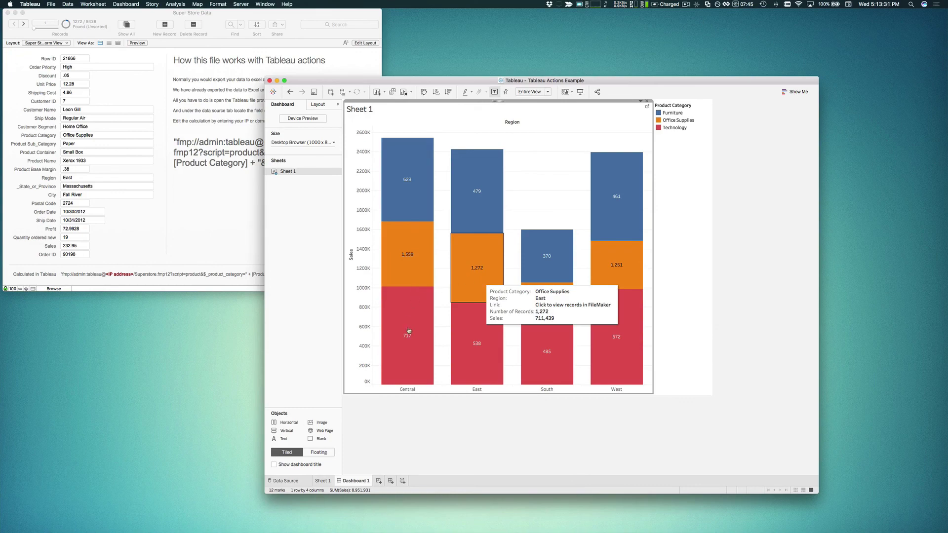
click(409, 331)
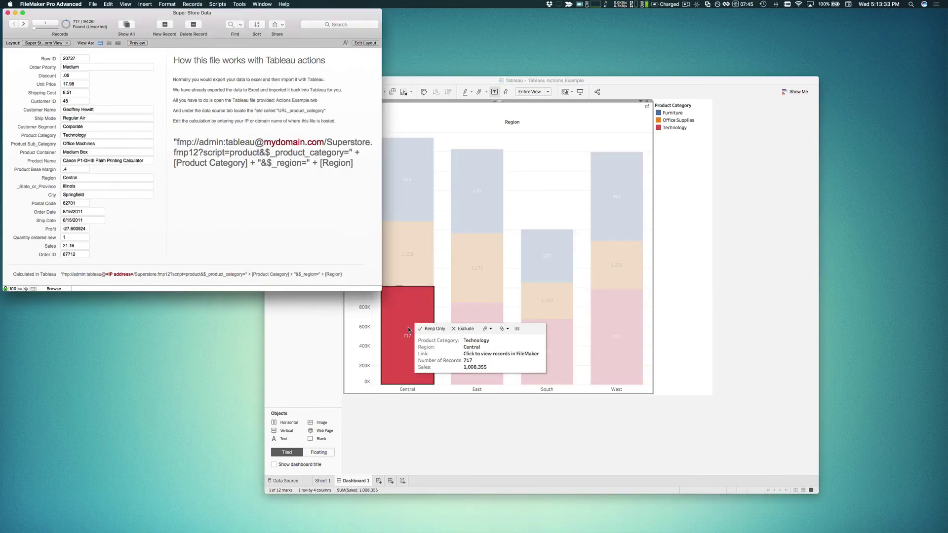